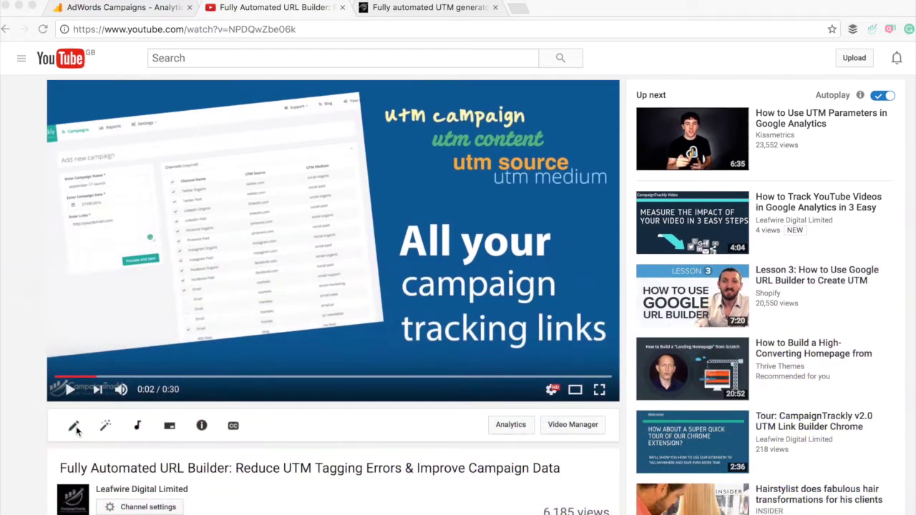
Open the video's edit page in a new tab and bring up its Call-to-action overlay settings.
right_click(75, 427)
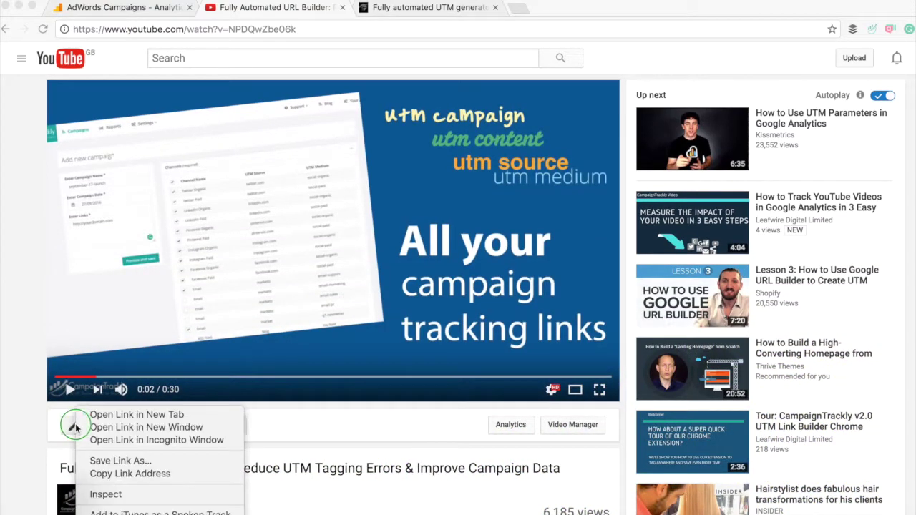
click(114, 412)
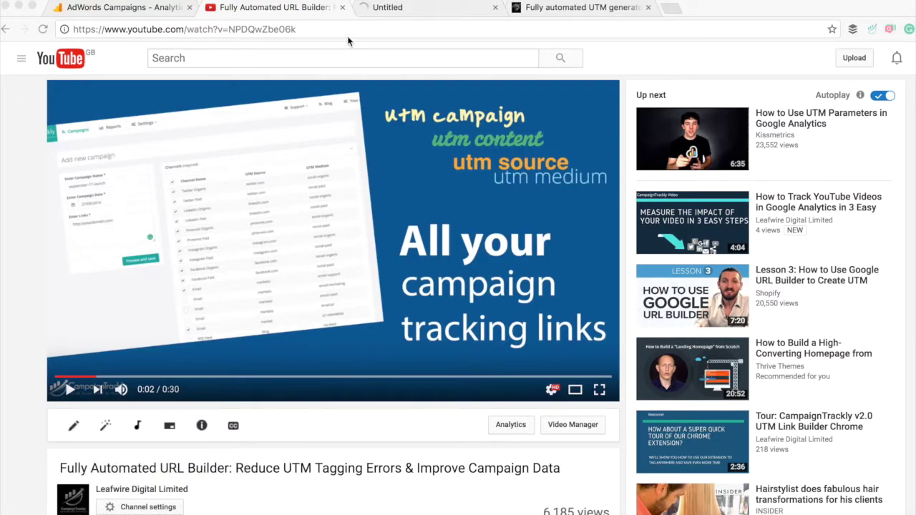
click(408, 8)
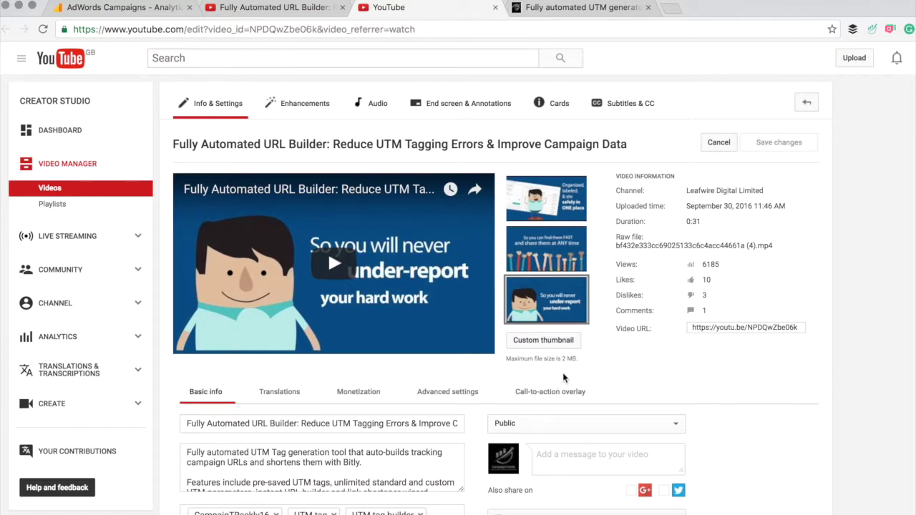
scroll(566, 323, down, 3)
click(558, 297)
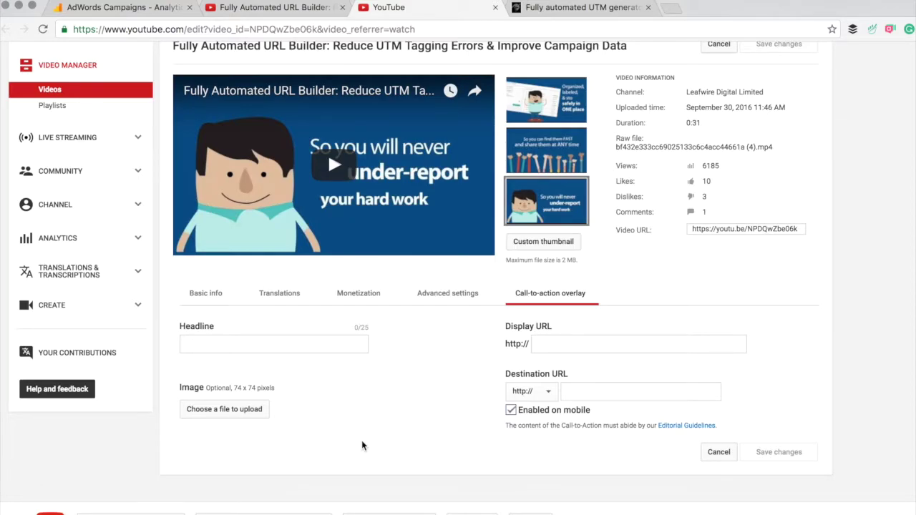
scroll(362, 446, up, 2)
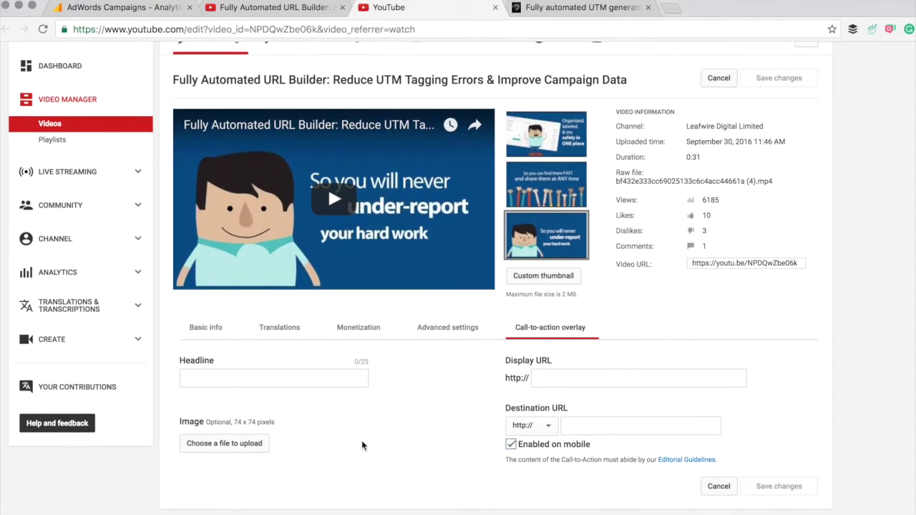
click(236, 387)
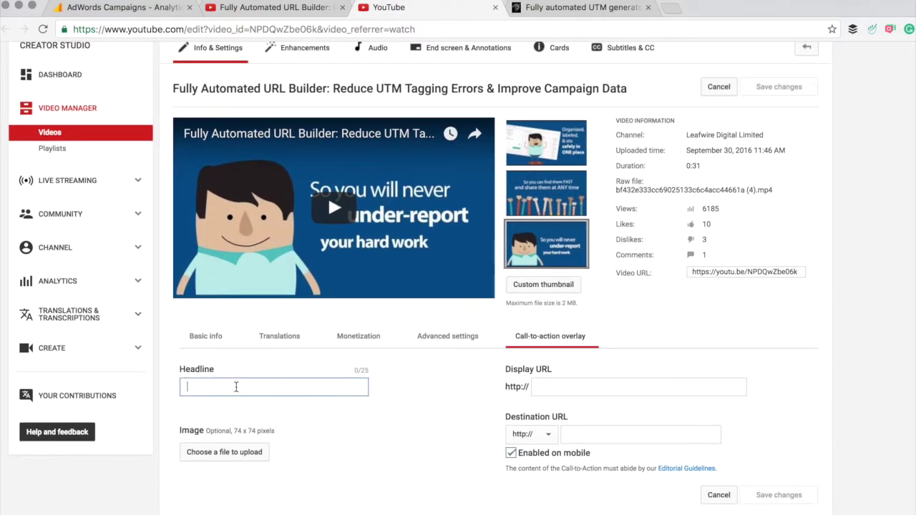
text(Start Tra)
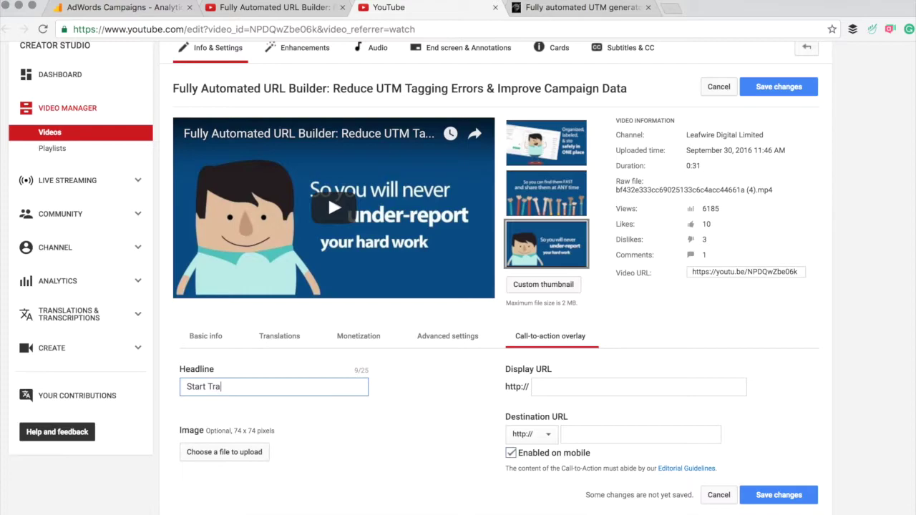
text(cking for Free)
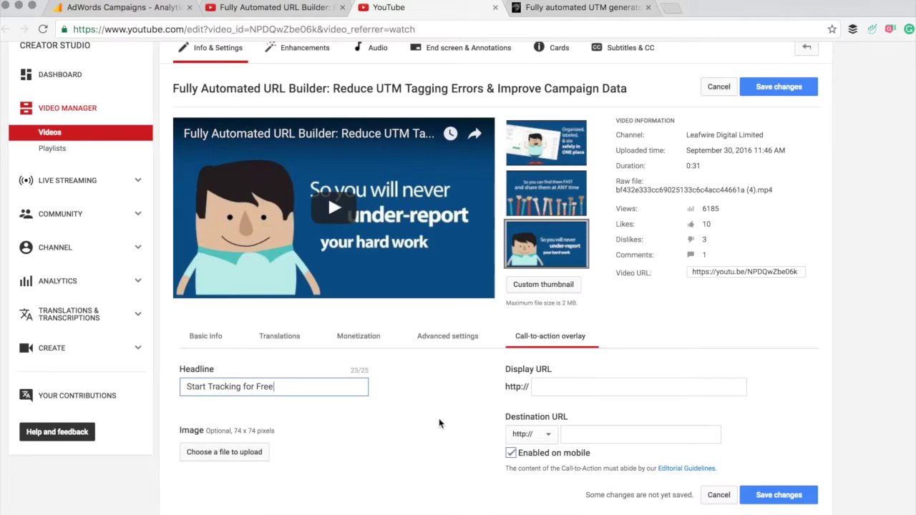
click(544, 387)
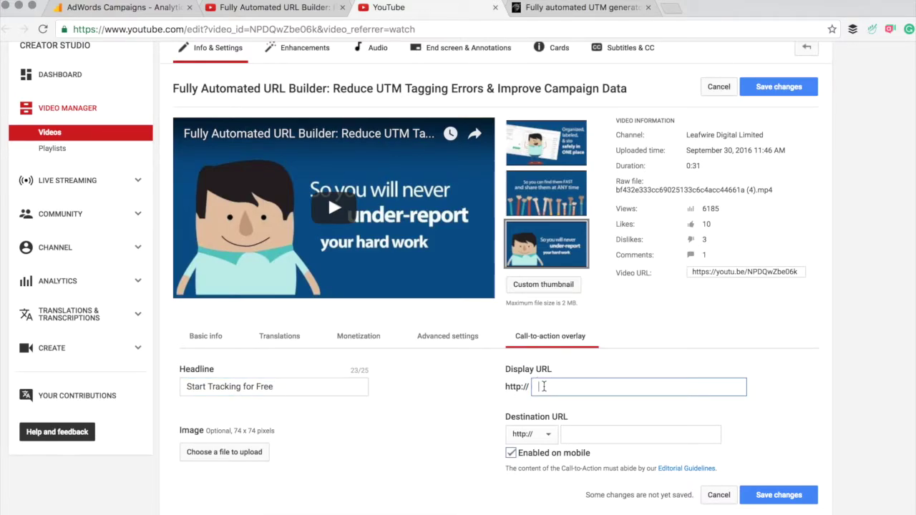
click(565, 7)
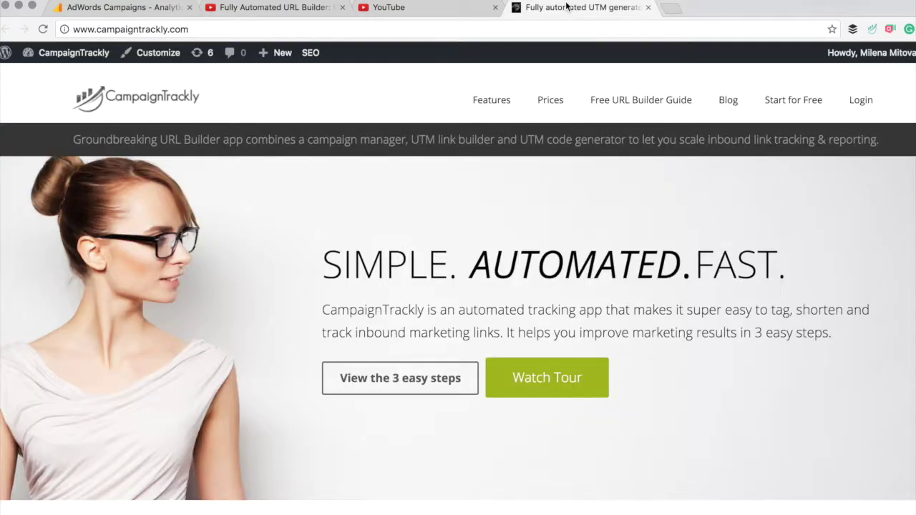
click(242, 27)
key(super+c)
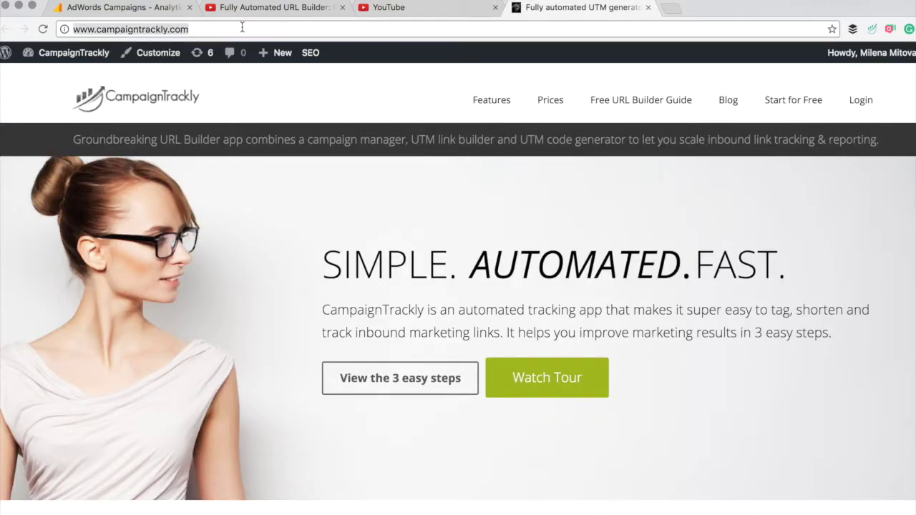
click(397, 8)
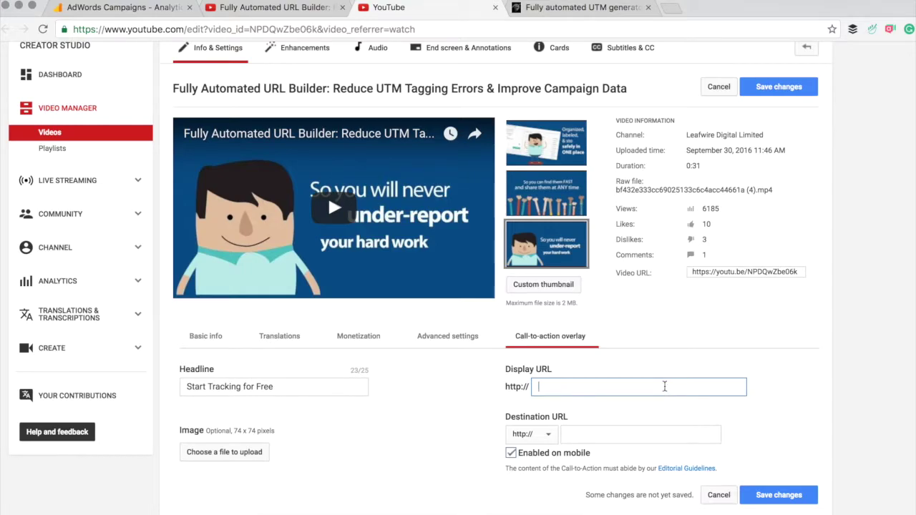
key(super+v)
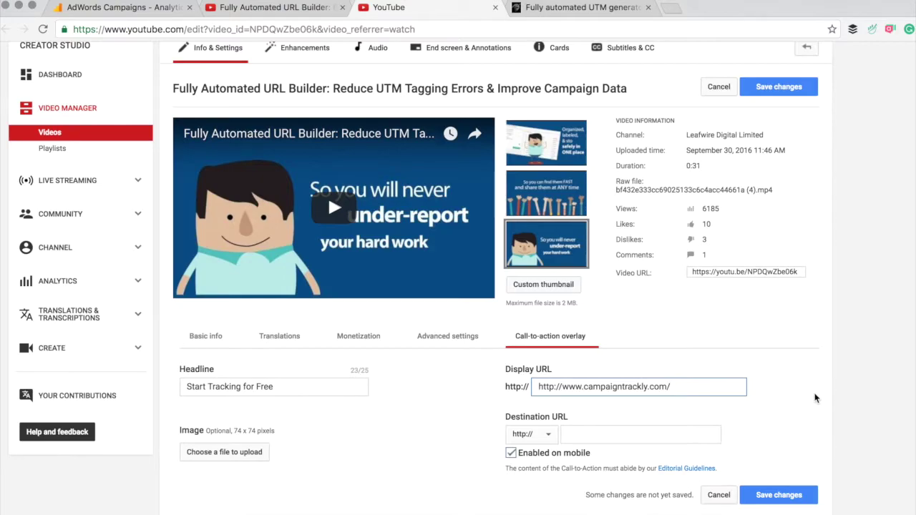
click(656, 435)
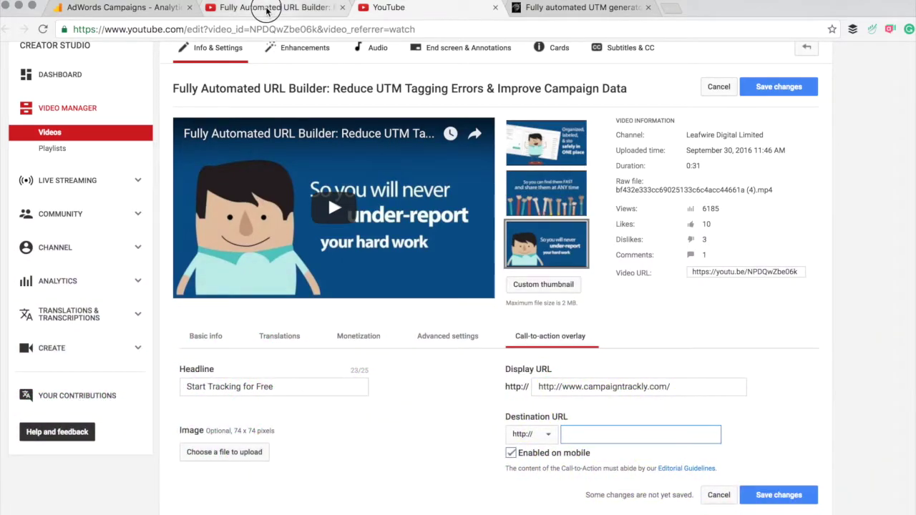
click(267, 12)
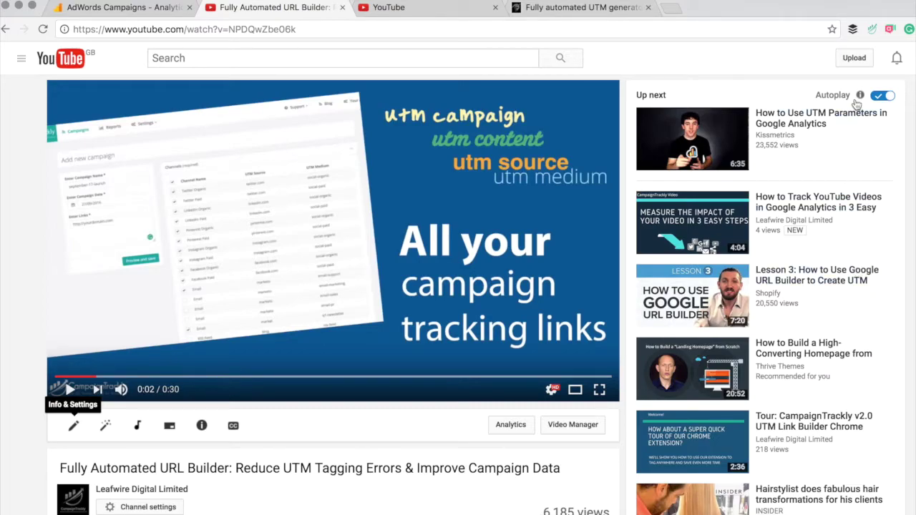
Bring up the CampaignTrackly link builder over the YouTube watch page.
click(872, 30)
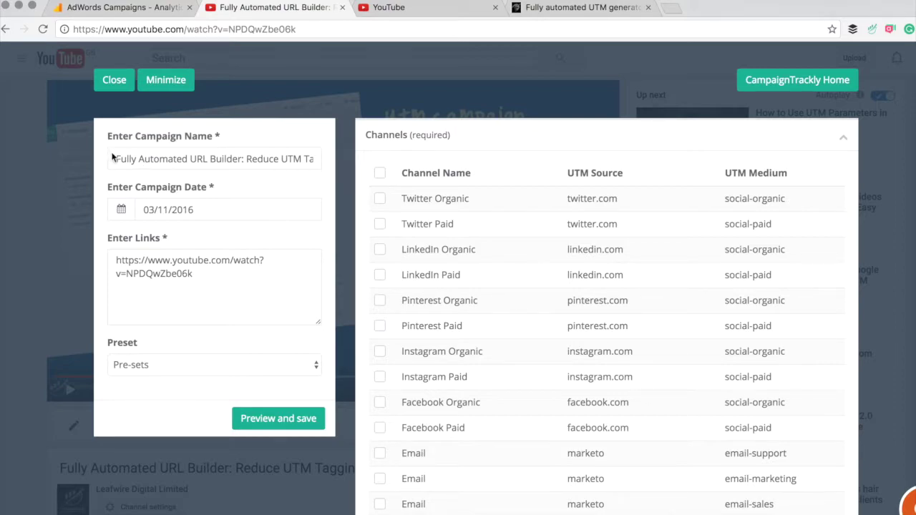
drag(113, 158, 320, 159)
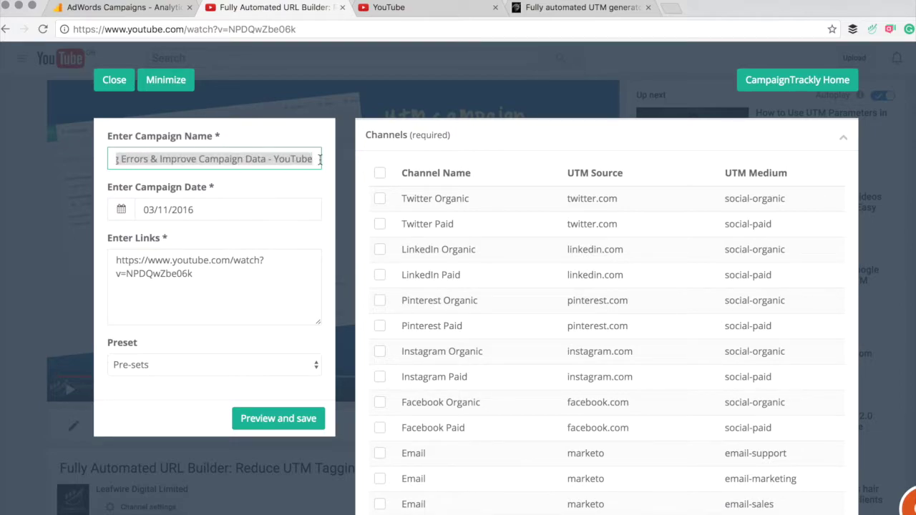
click(139, 286)
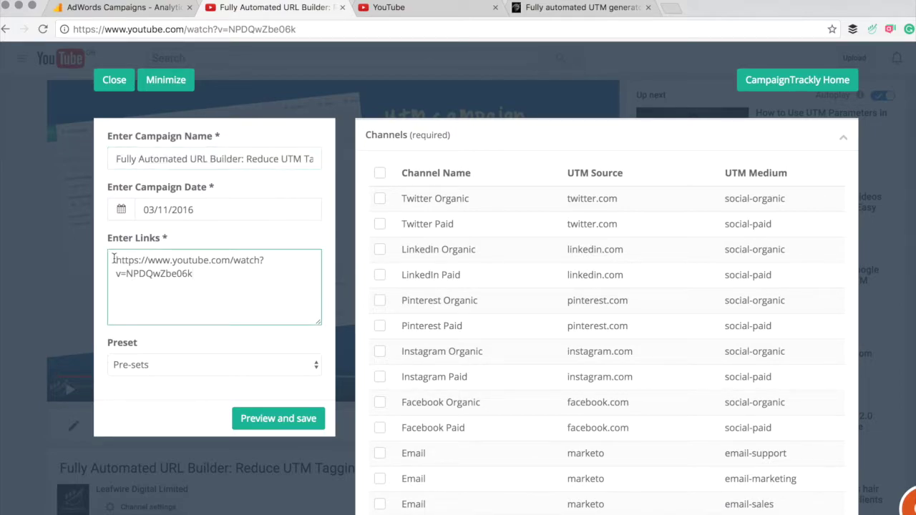
drag(116, 260, 236, 271)
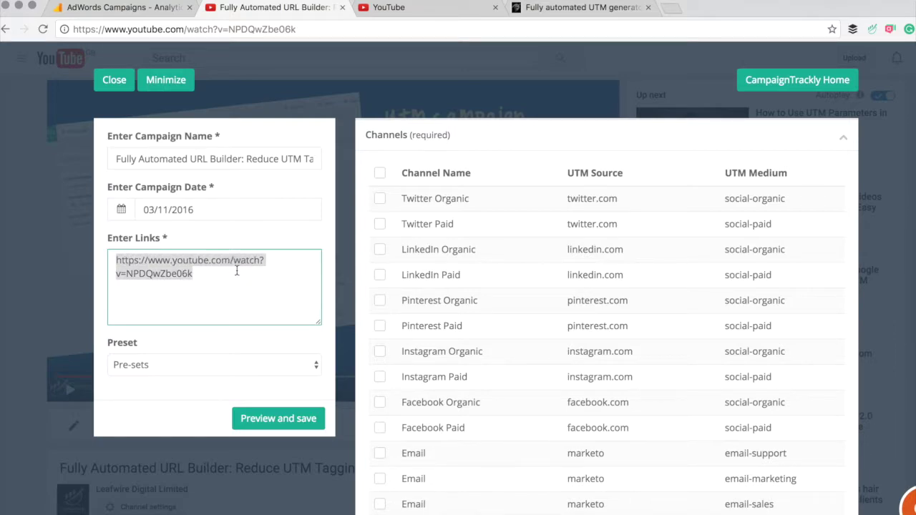
key(BackSpace)
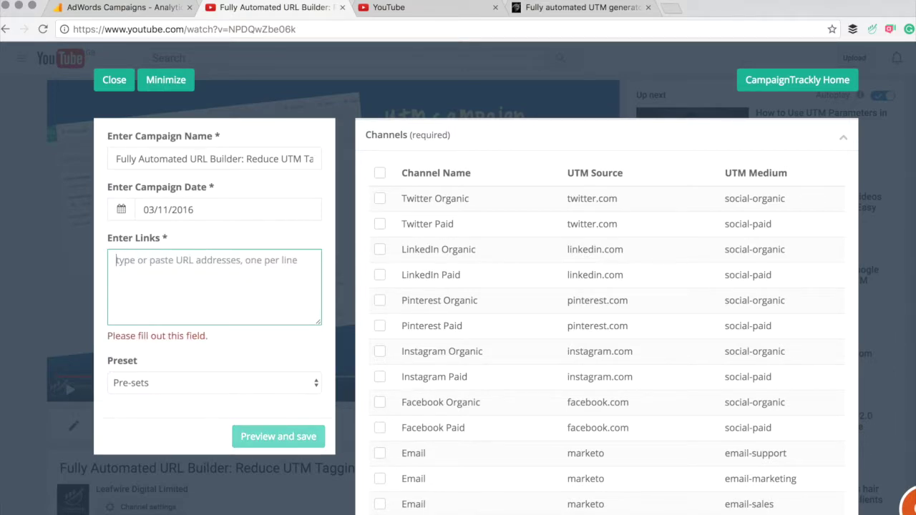
key(super+v)
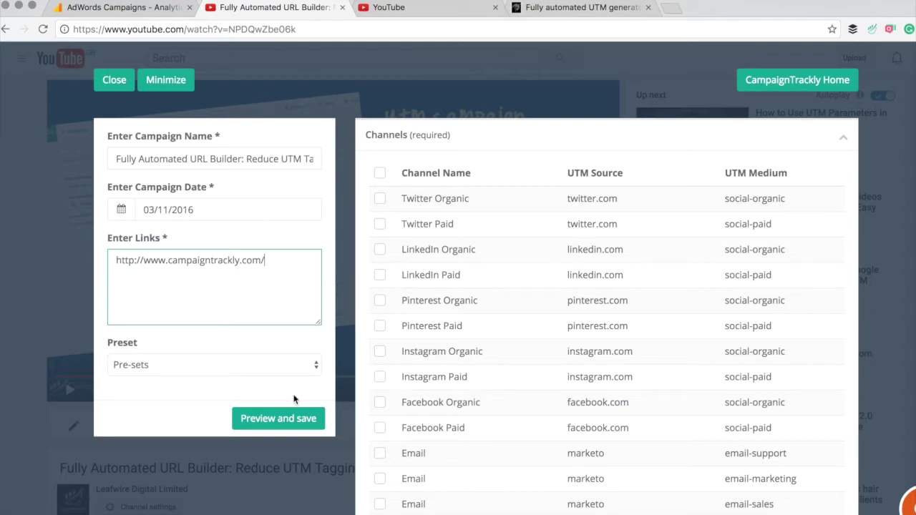
click(319, 366)
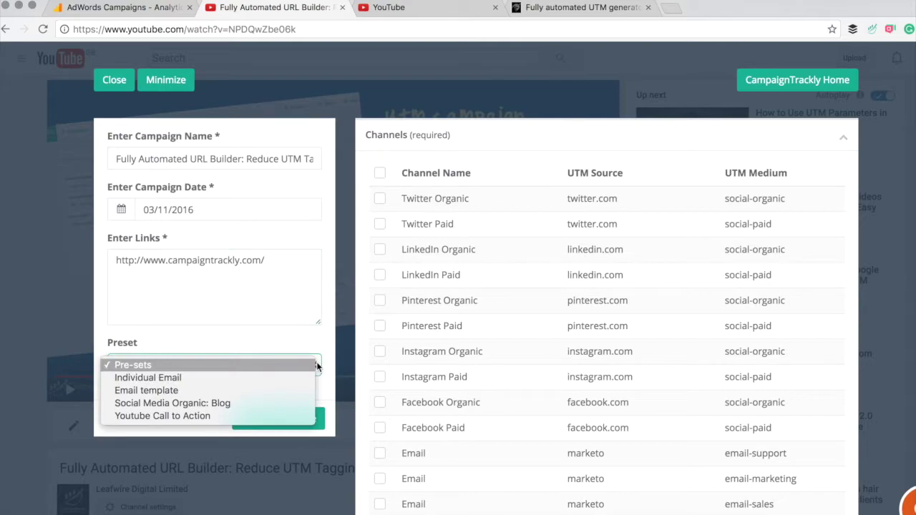
Apply the Youtube Call to Action preset and preview its cta-annotation and cta-overlay links.
click(257, 415)
click(256, 413)
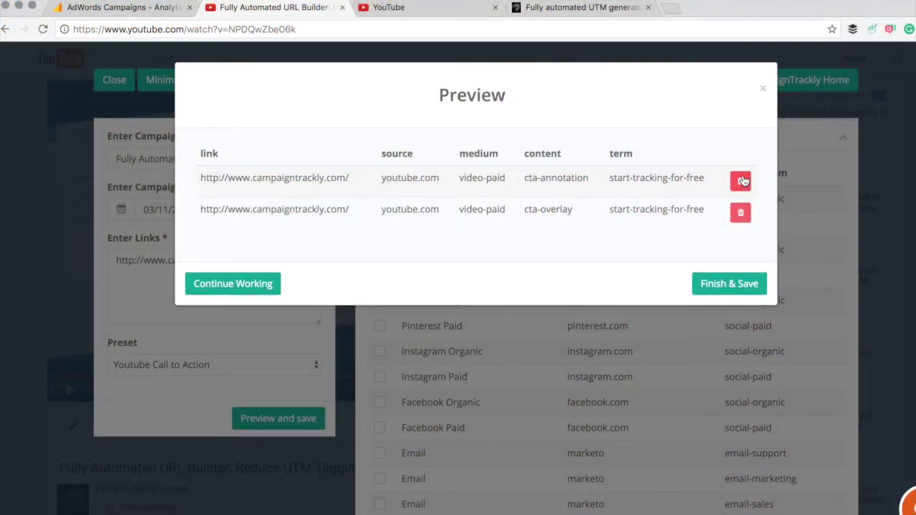
Delete the cta-annotation link, save the cta-overlay link, and copy its bit.ly short link.
click(741, 181)
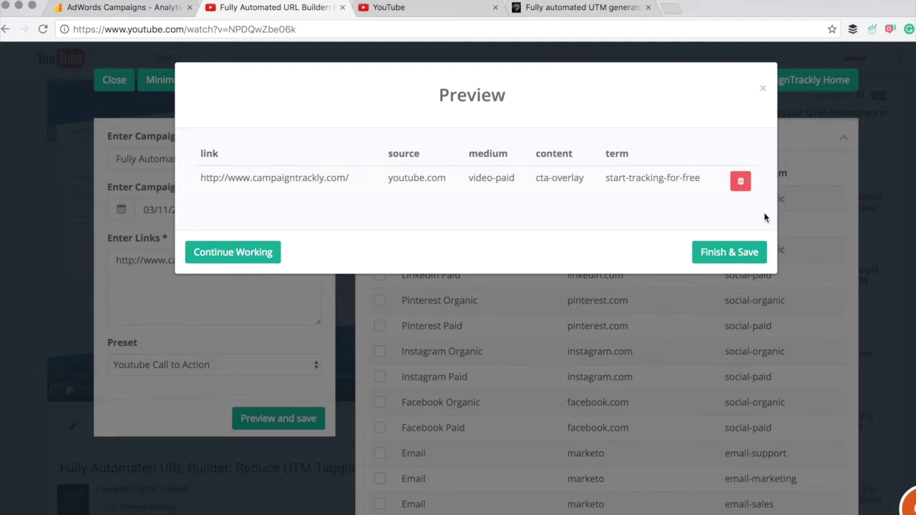
click(737, 249)
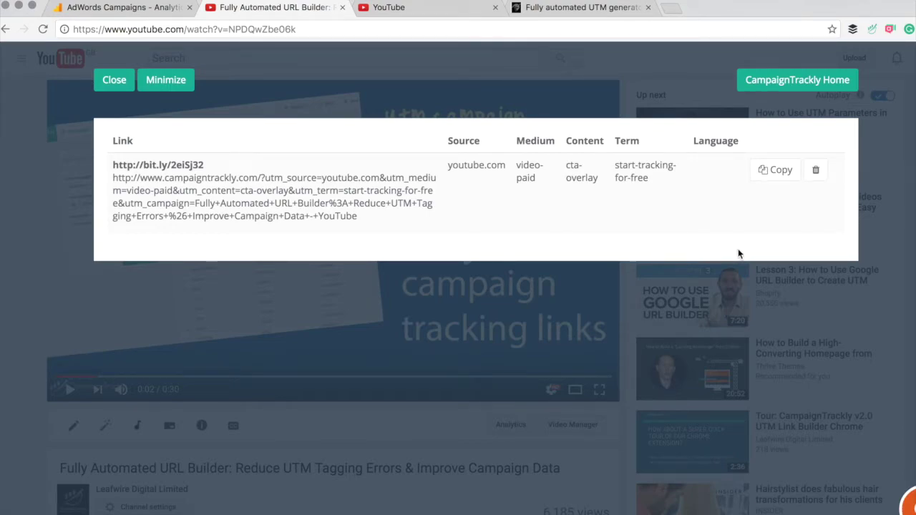
click(775, 171)
click(423, 8)
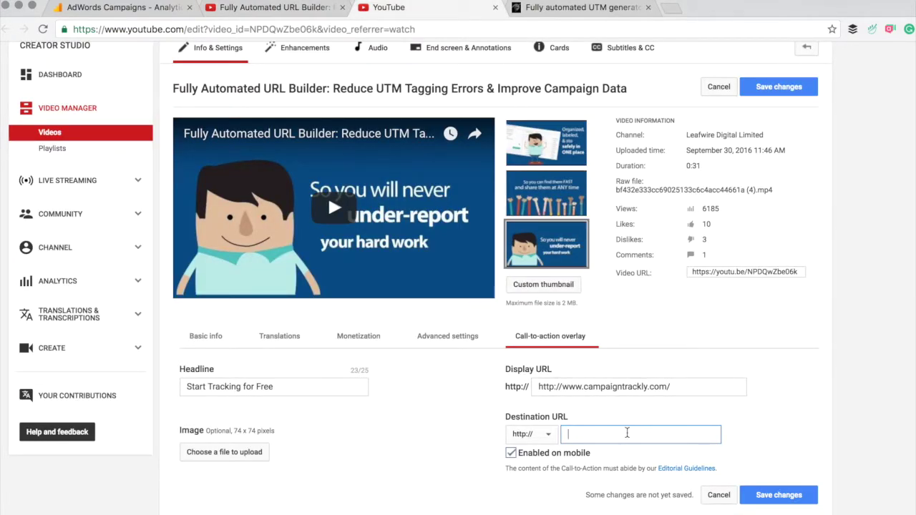
key(super+v)
click(763, 497)
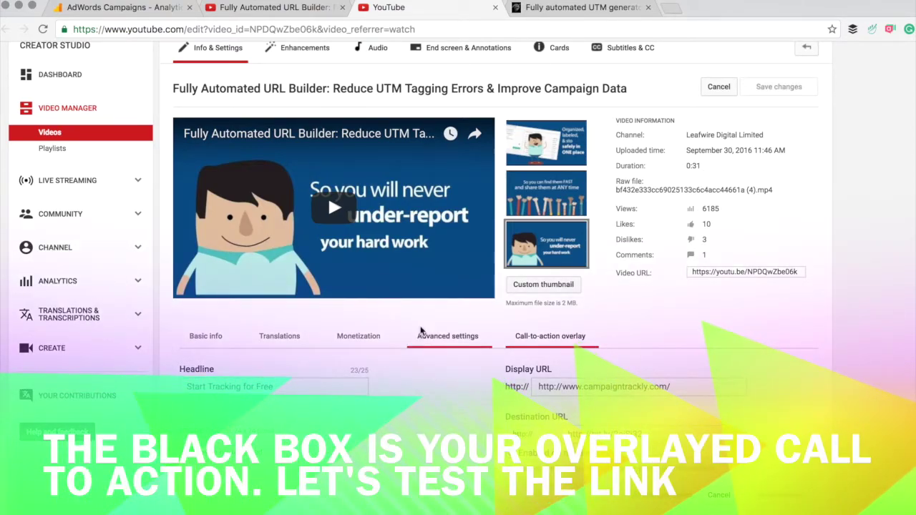
Play the preview and open the CTA overlay's link in a new tab.
click(334, 207)
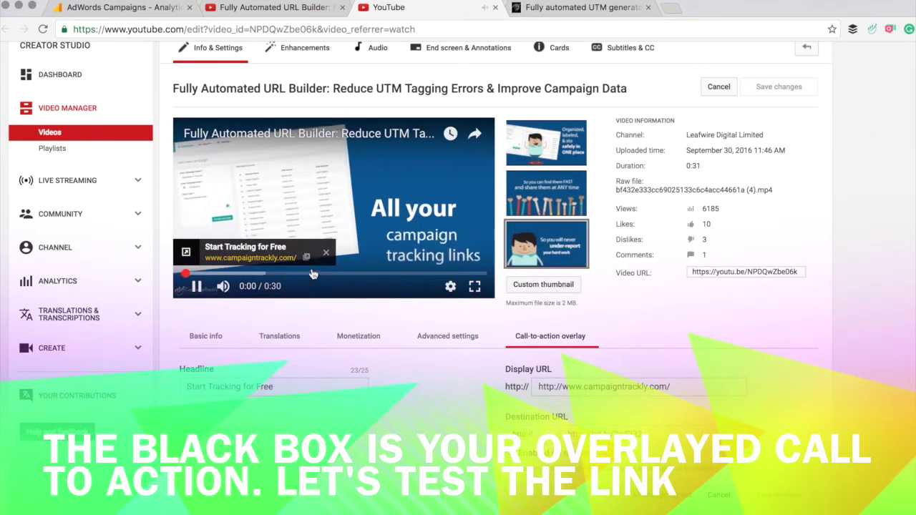
right_click(250, 256)
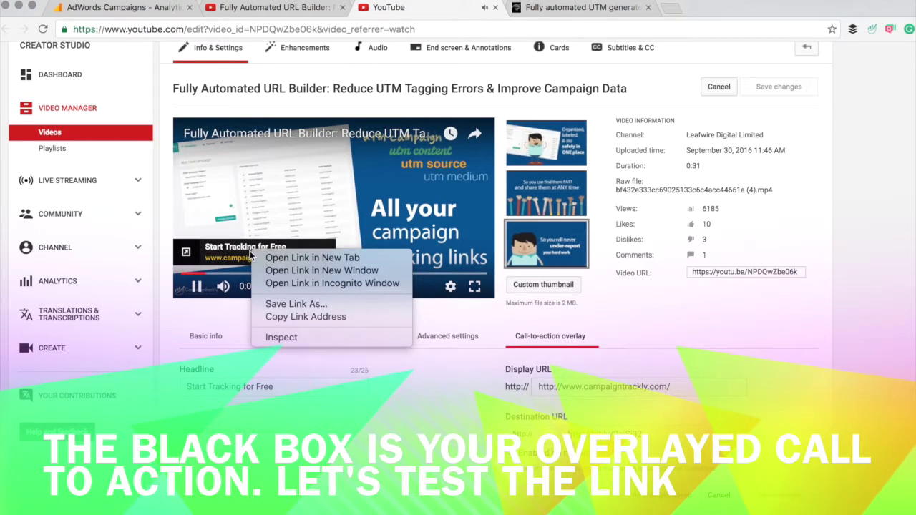
click(308, 258)
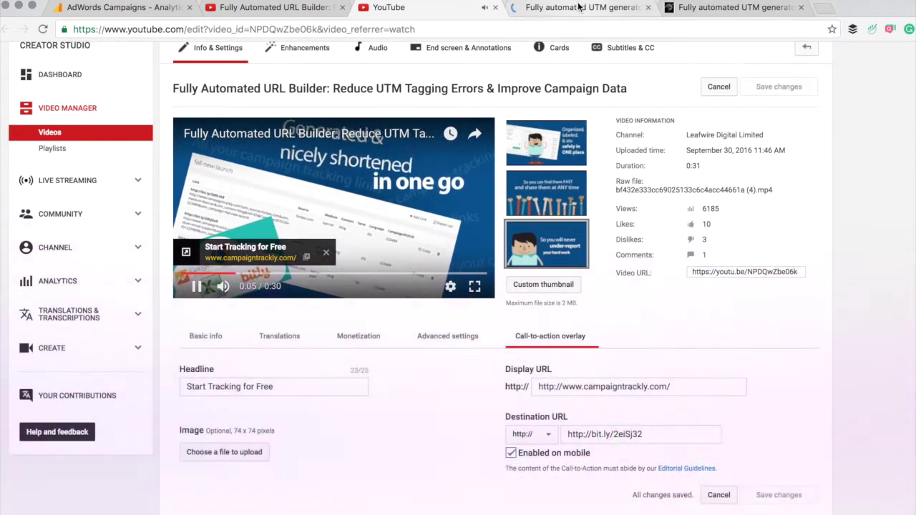
View the campaigntrackly.com landing page and highlight the utm_ tags in its address.
click(583, 8)
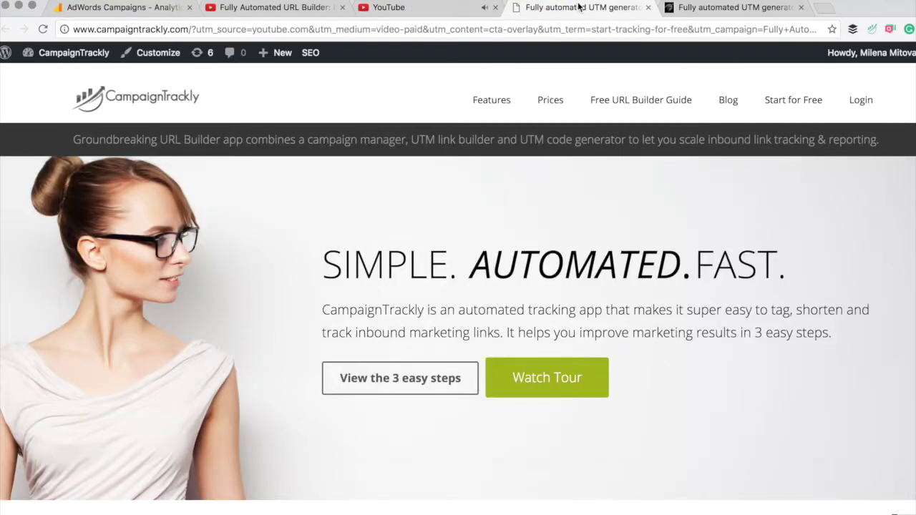
drag(191, 30, 517, 23)
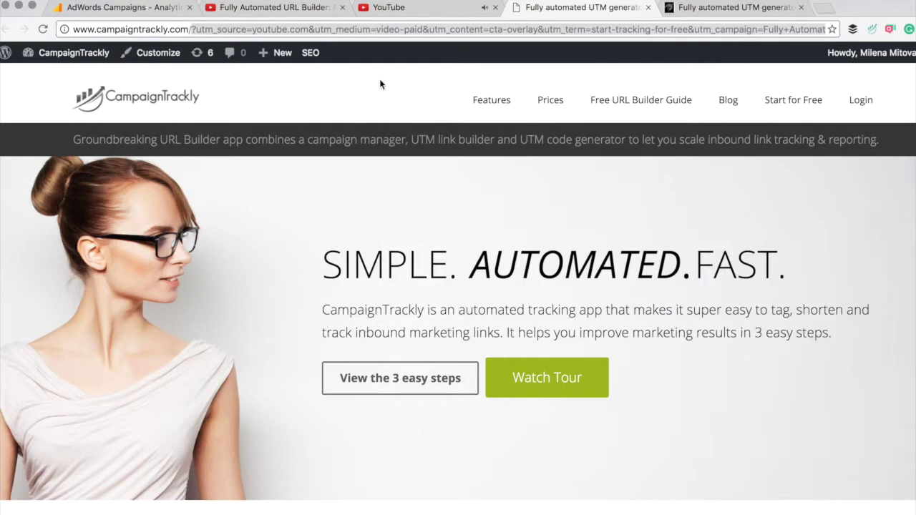
Return to Google Analytics and open Acquisition > Campaigns > All Campaigns.
click(136, 8)
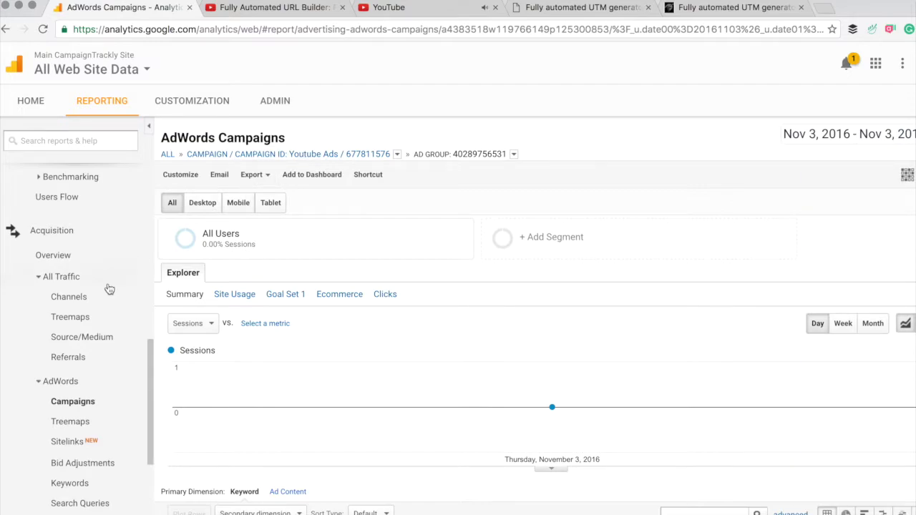
scroll(93, 380, down, 2)
scroll(96, 381, up, 7)
scroll(97, 381, up, 2)
scroll(97, 385, down, 6)
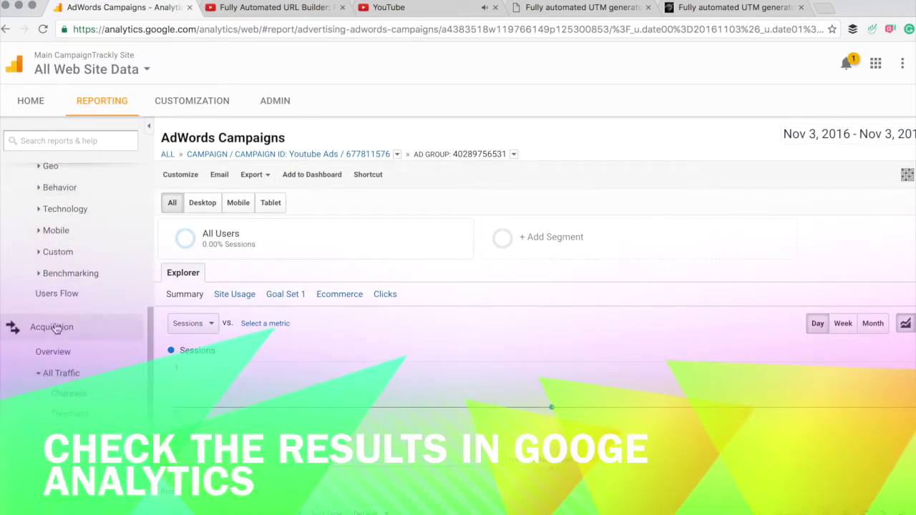
scroll(97, 388, up, 3)
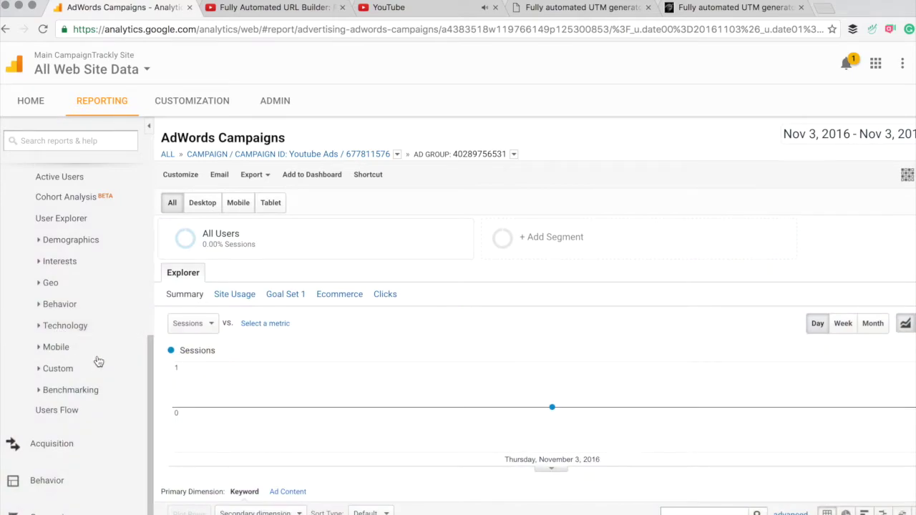
click(64, 444)
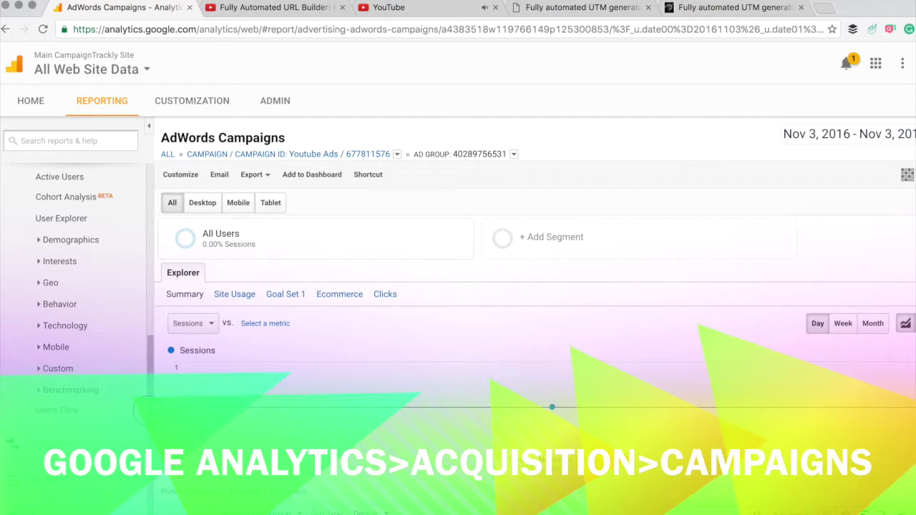
scroll(75, 286, down, 5)
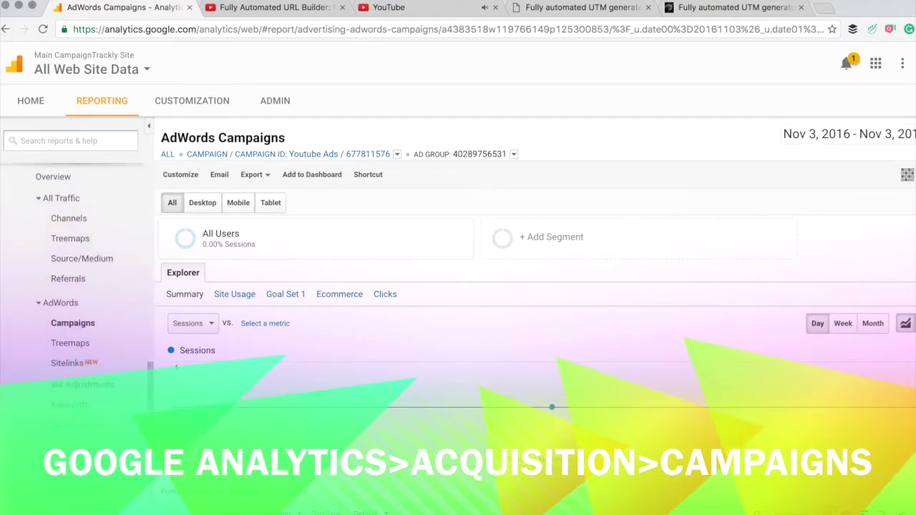
scroll(75, 287, up, 5)
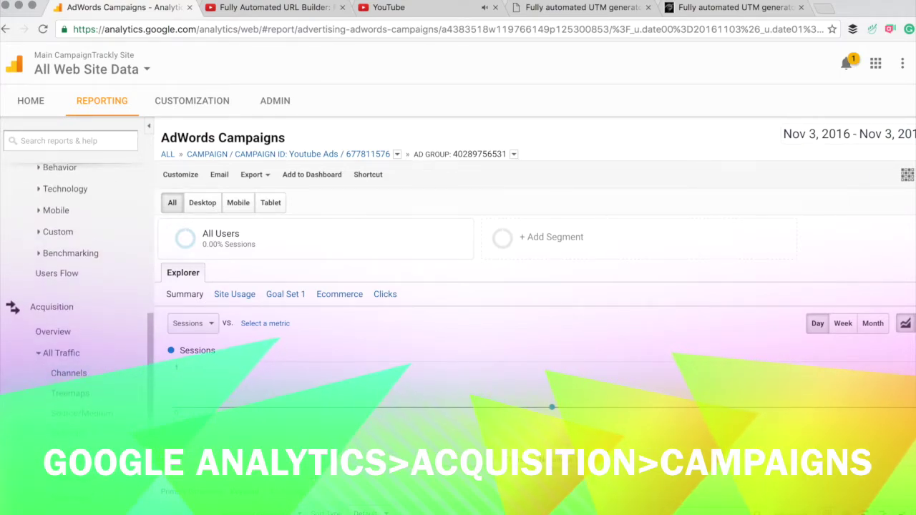
scroll(73, 454, down, 5)
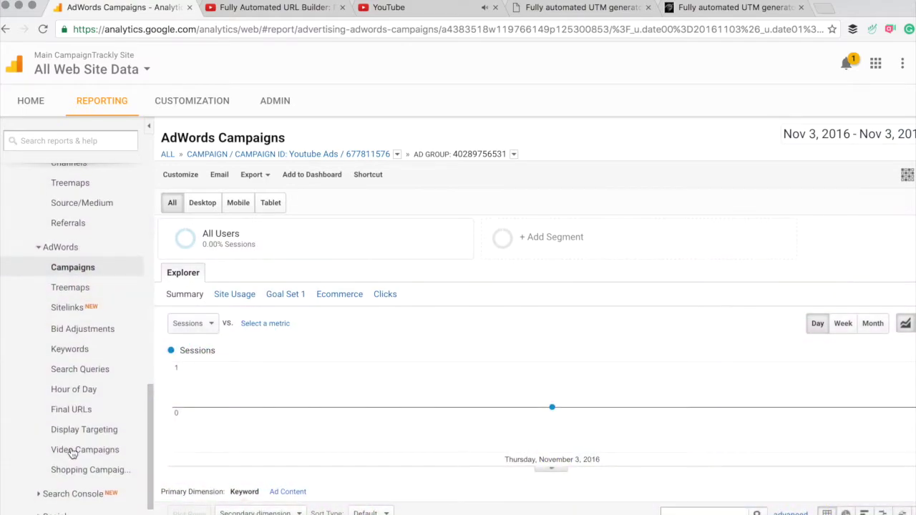
scroll(72, 454, down, 3)
click(72, 448)
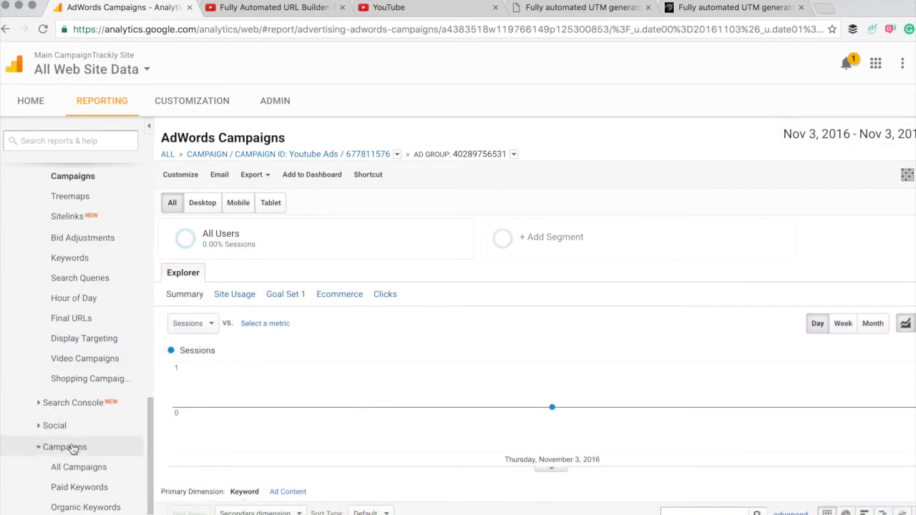
scroll(73, 449, down, 2)
click(60, 382)
Set the campaigns table's primary dimension to Ad Content.
scroll(85, 386, up, 1)
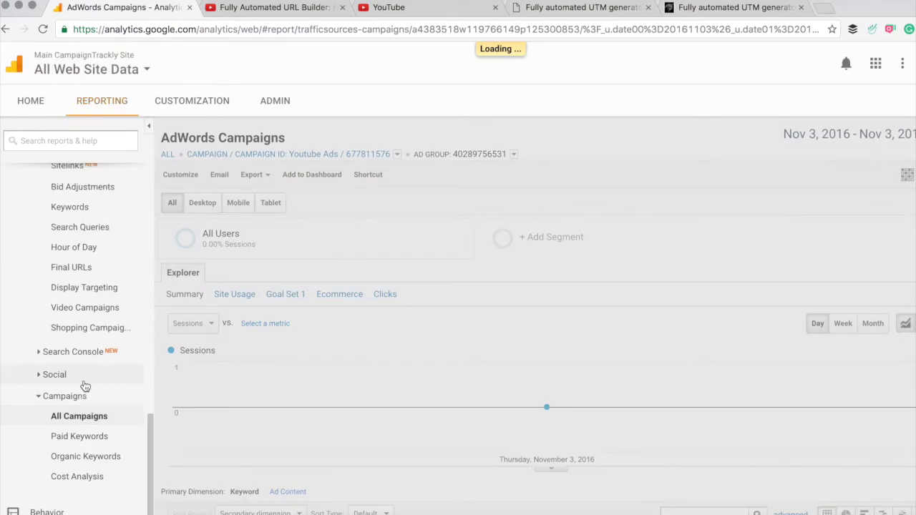
scroll(451, 359, down, 1)
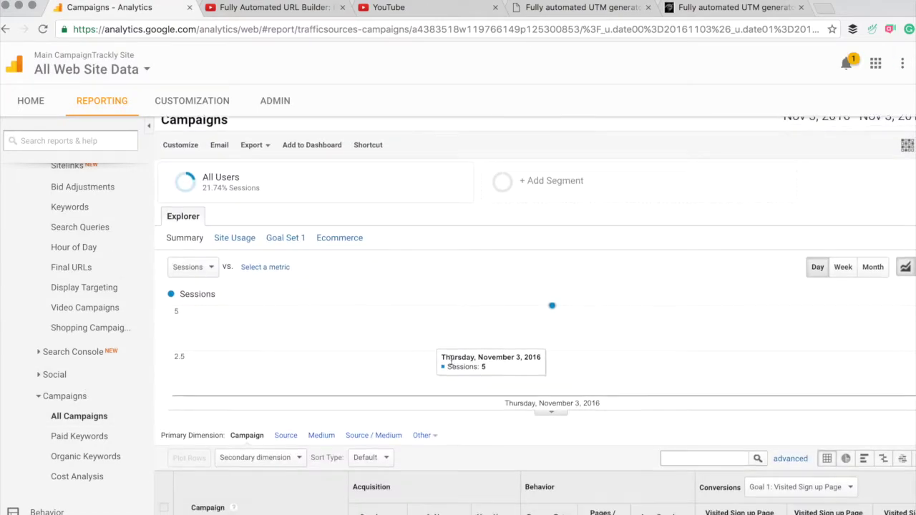
scroll(451, 360, down, 5)
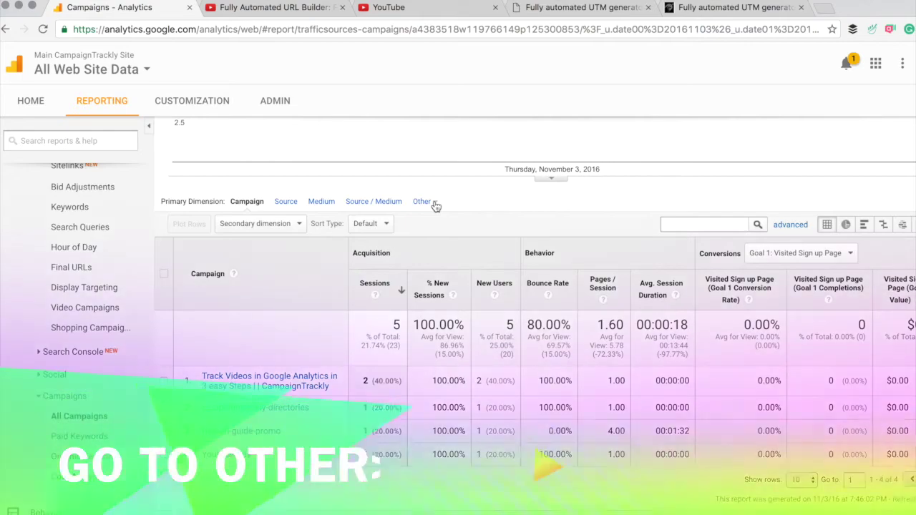
click(435, 206)
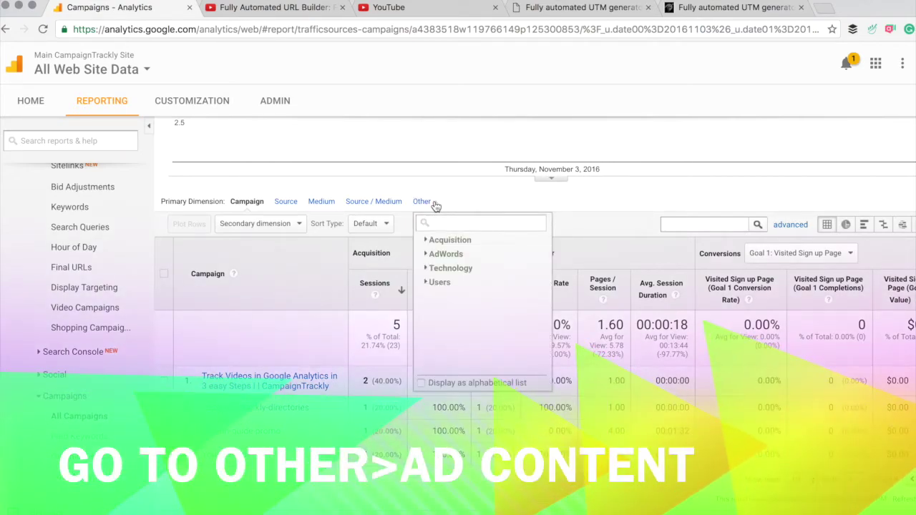
text(cote)
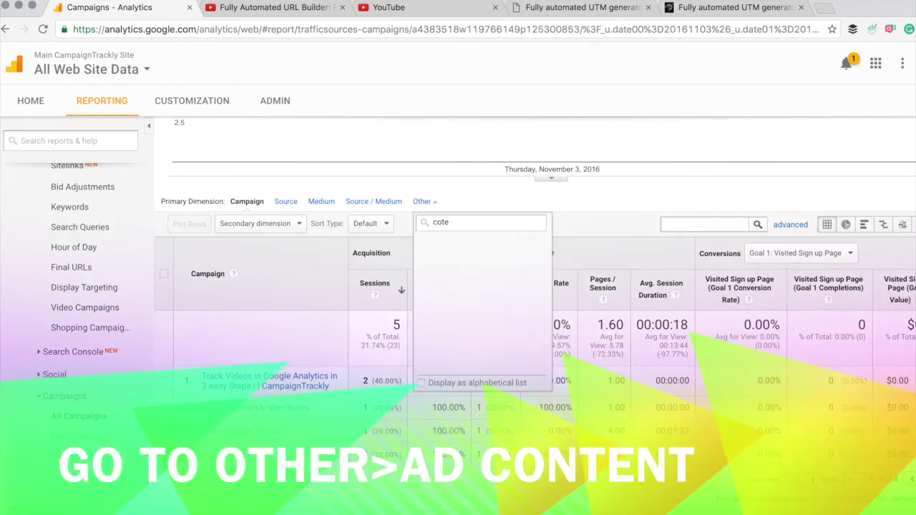
key(BackSpace)
key(BackSpace)
text(n)
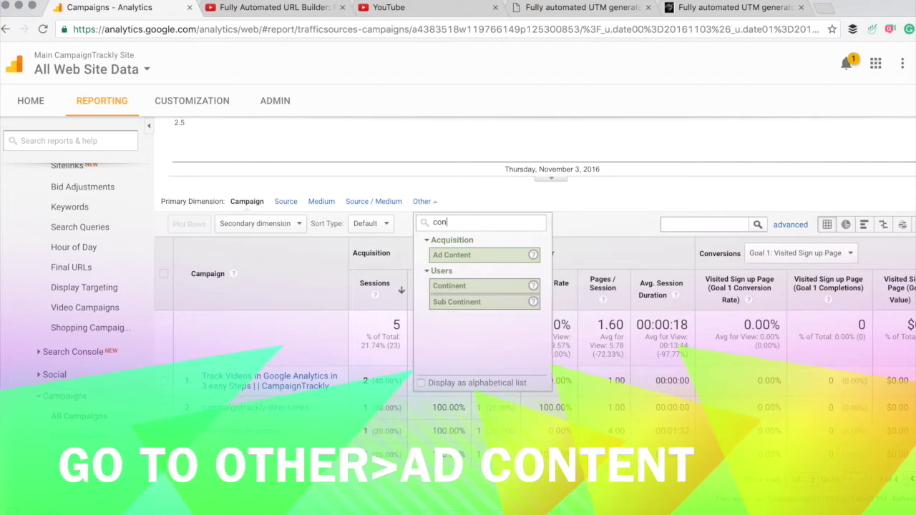
click(452, 256)
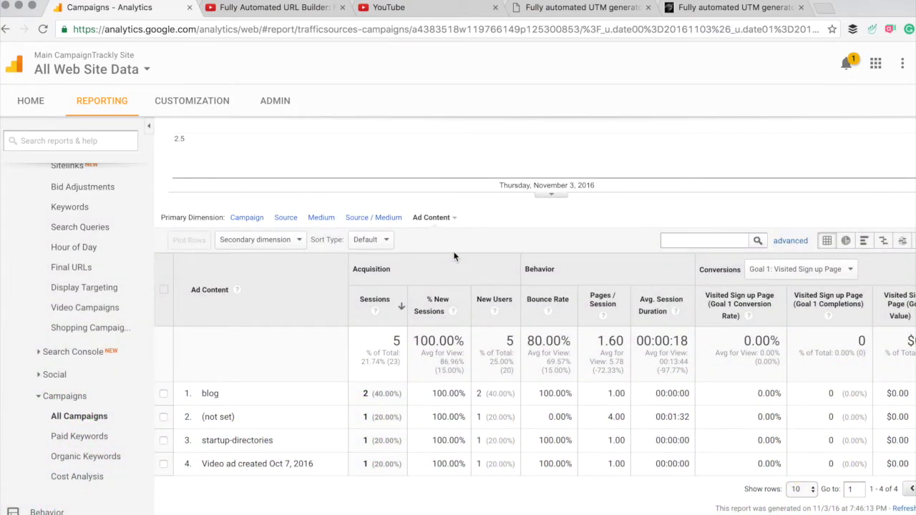
Change the primary dimension to Keyword.
click(454, 220)
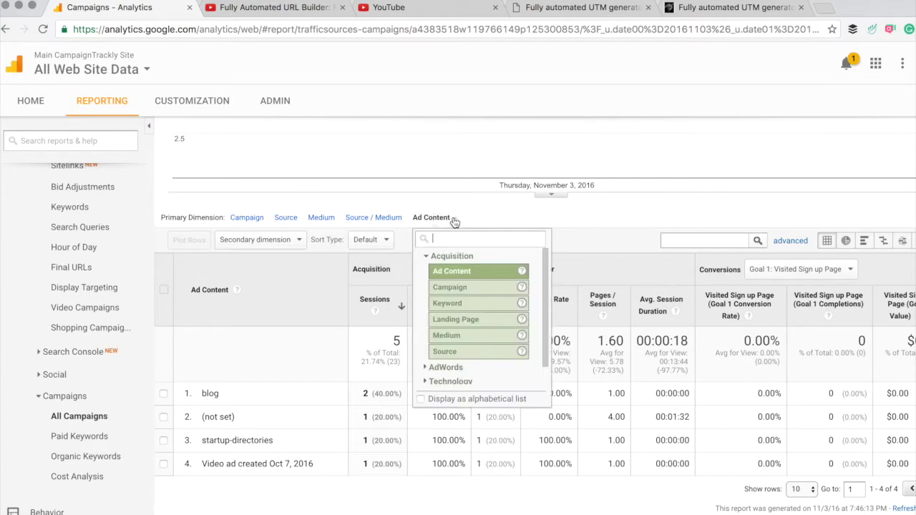
text(key)
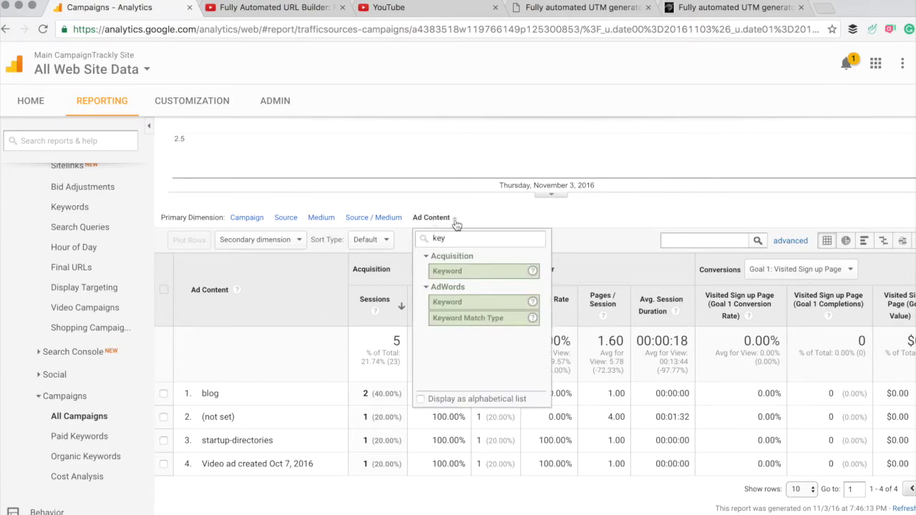
click(469, 271)
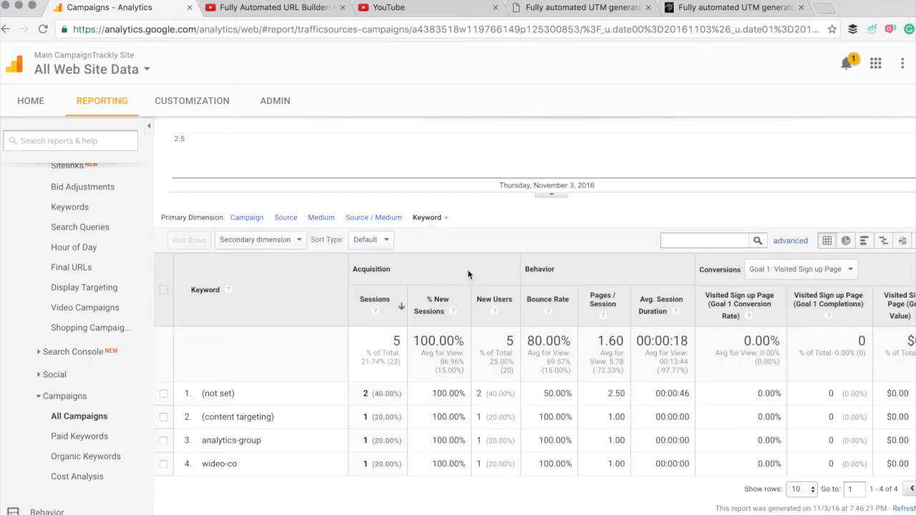